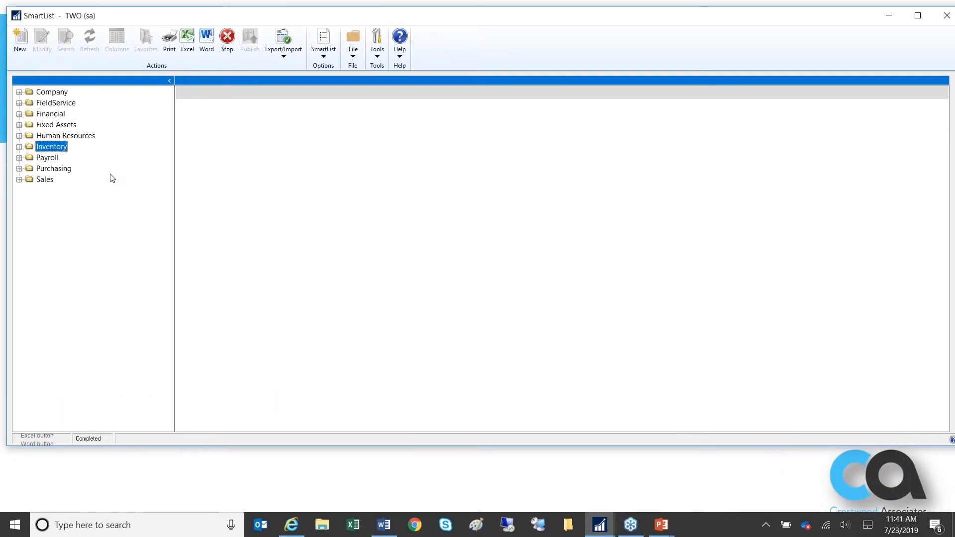
# - Open the default Payables Transactions list under Purchasing and examine its transactions by document type and amount
pyautogui.click(20, 168)
pyautogui.click(30, 267)
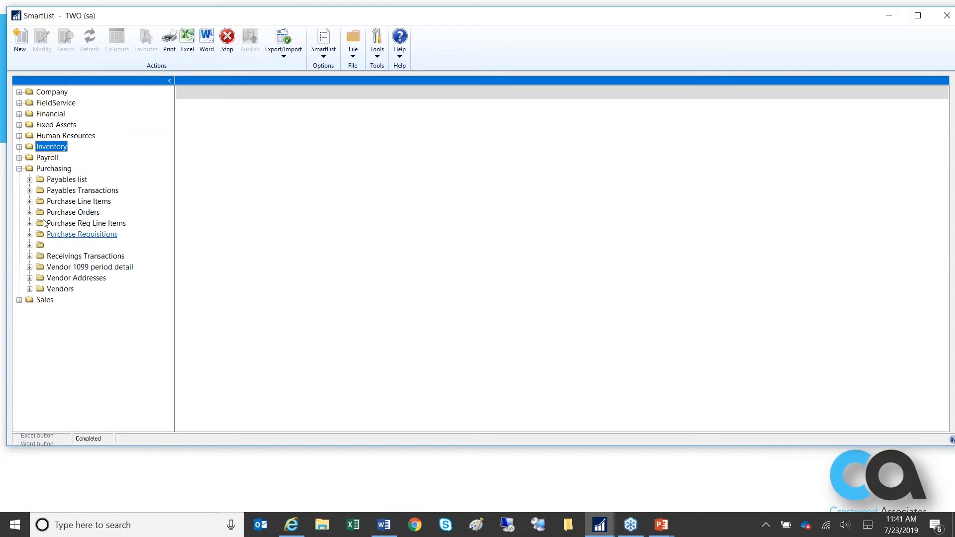
pyautogui.click(30, 191)
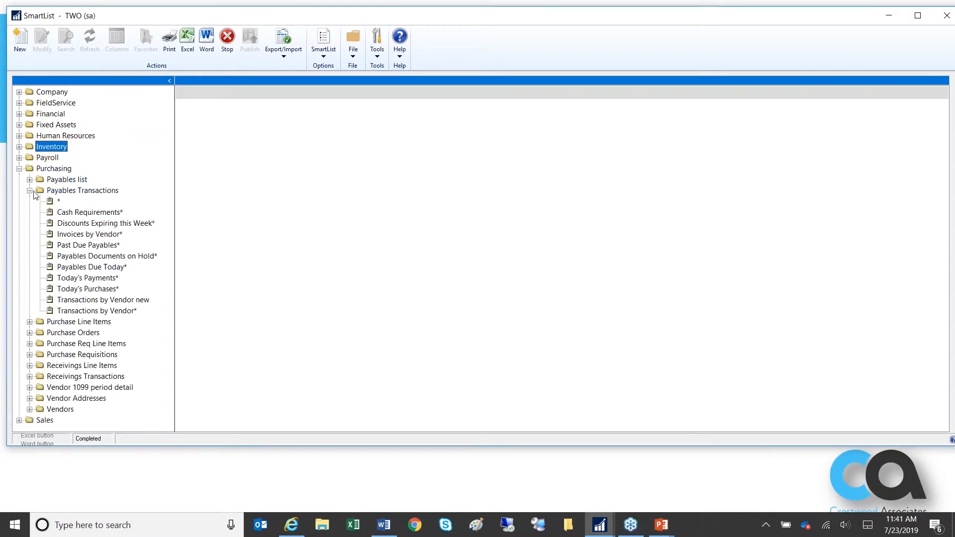
pyautogui.click(58, 202)
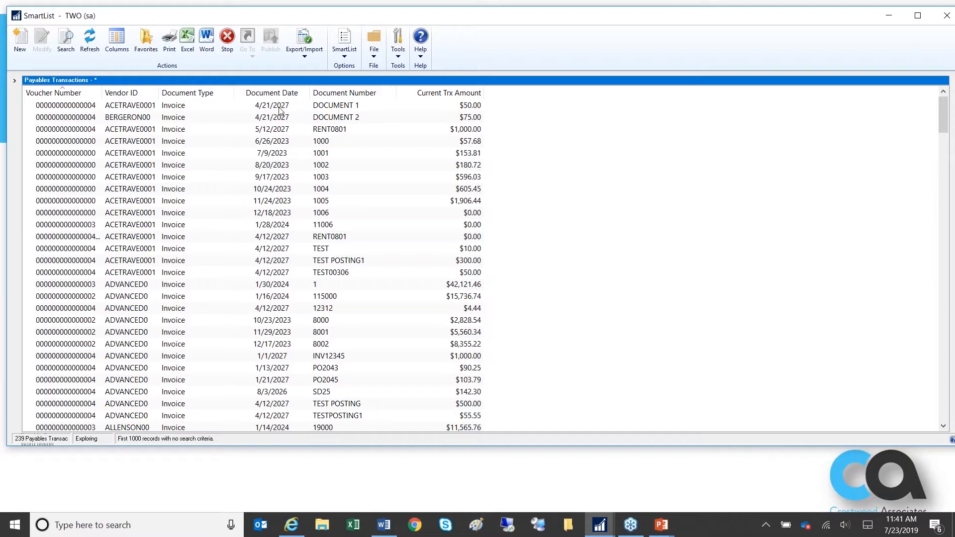
pyautogui.click(16, 81)
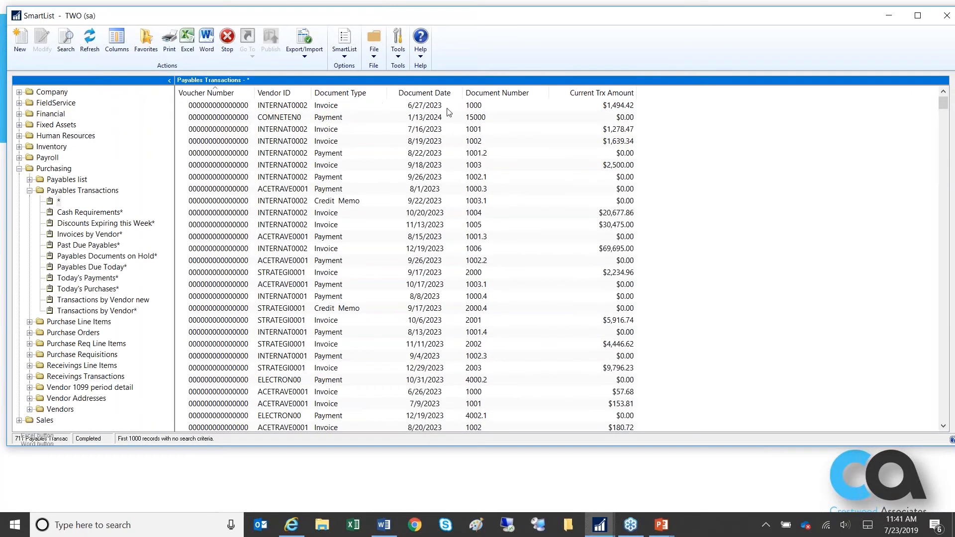
pyautogui.click(321, 130)
pyautogui.click(328, 118)
pyautogui.click(348, 204)
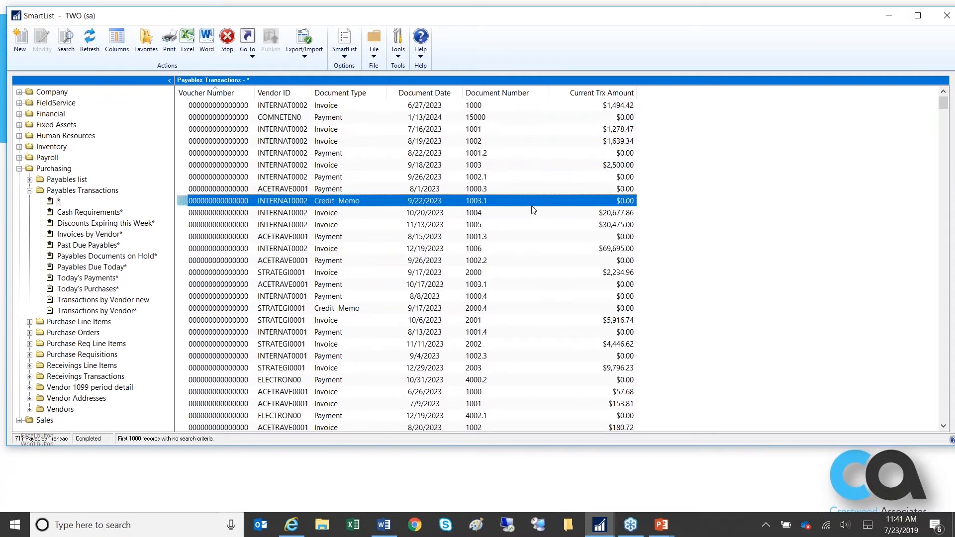
pyautogui.click(365, 272)
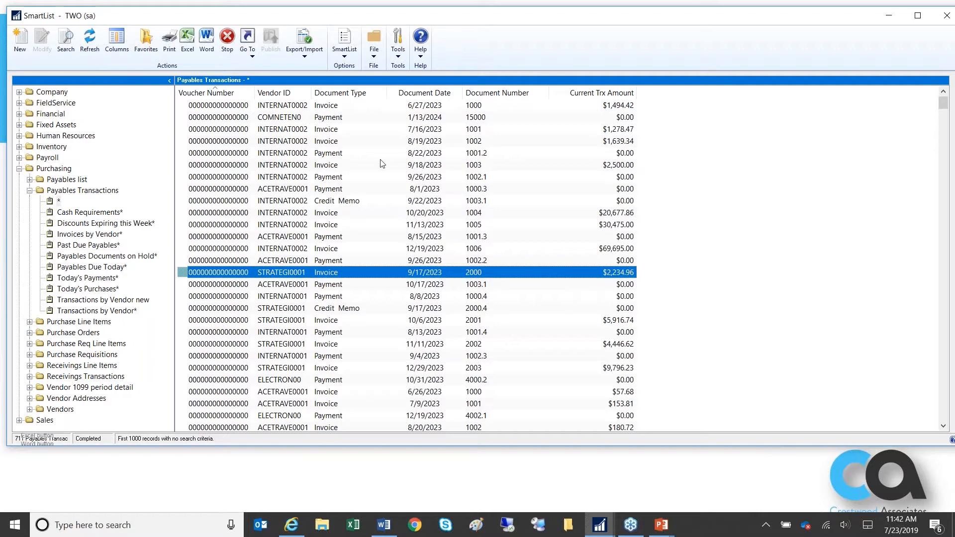
# - Start a new SmartList in the Purchasing series and name it "Payables History"
pyautogui.click(29, 190)
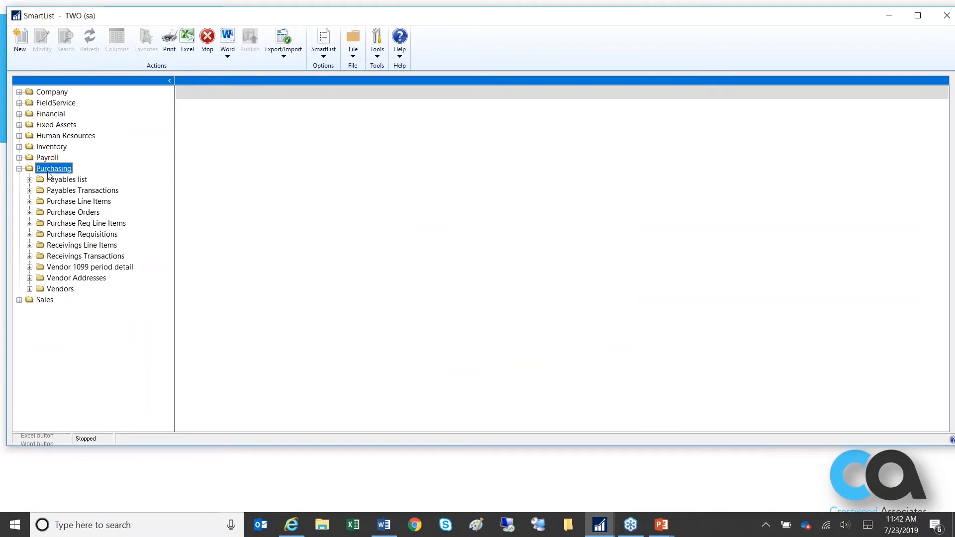
pyautogui.click(22, 42)
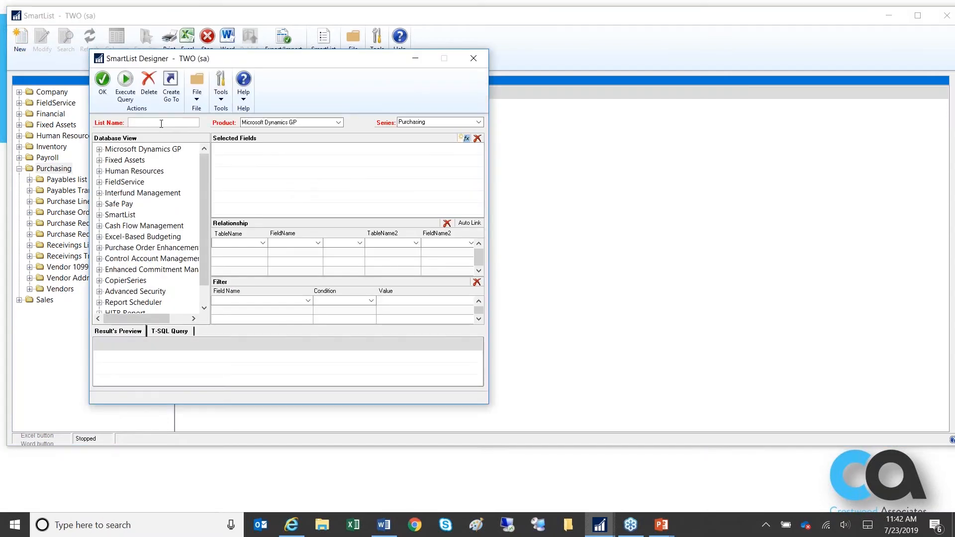
pyautogui.write('Payables History')
# - Expand the PM Paid Transaction History File among the Microsoft Dynamics GP Purchasing tables to show its fields
pyautogui.click(100, 150)
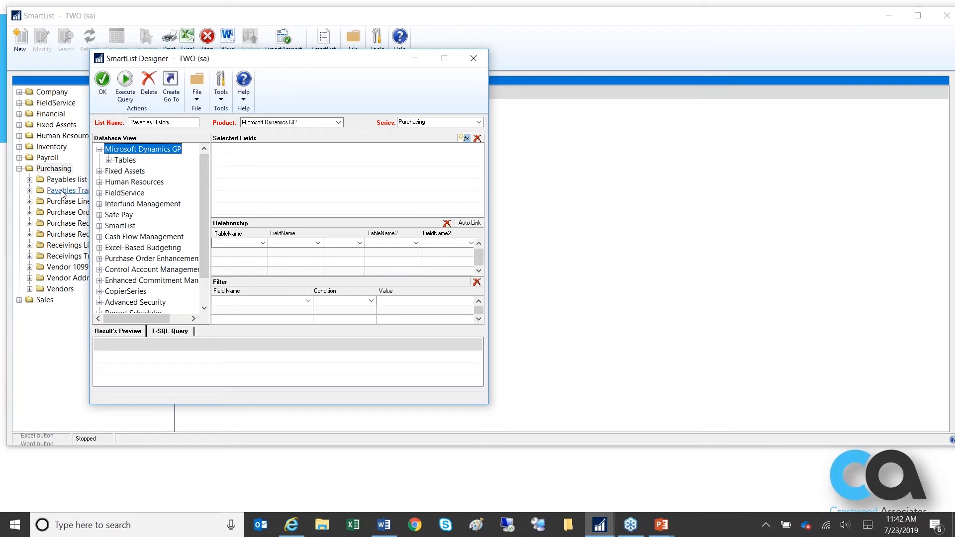
pyautogui.moveTo(201, 252); pyautogui.dragTo(203, 276)
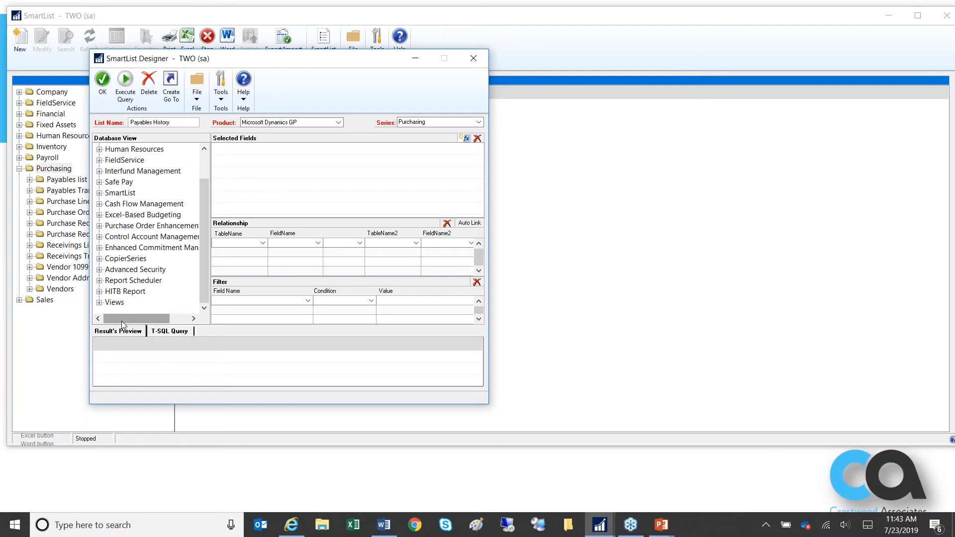
pyautogui.moveTo(204, 190); pyautogui.dragTo(206, 162)
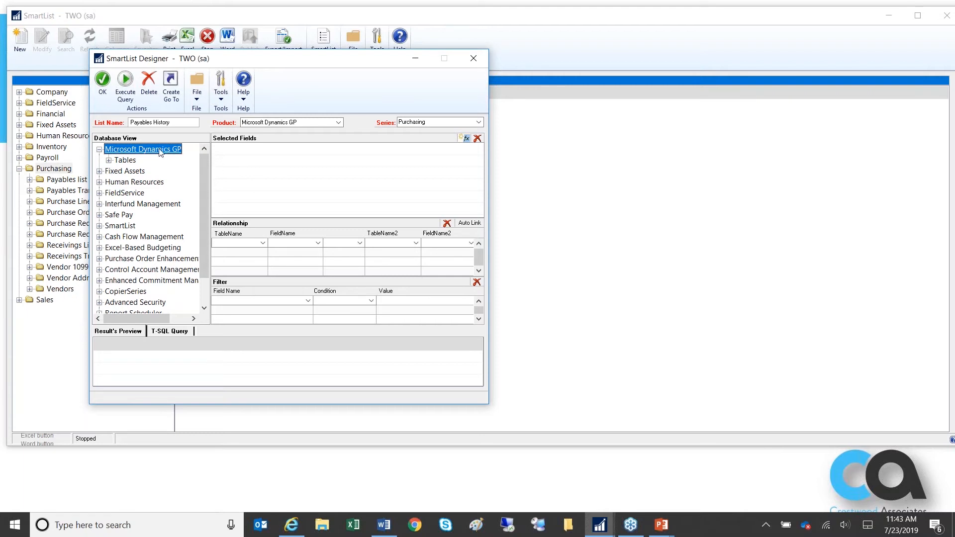
pyautogui.click(109, 161)
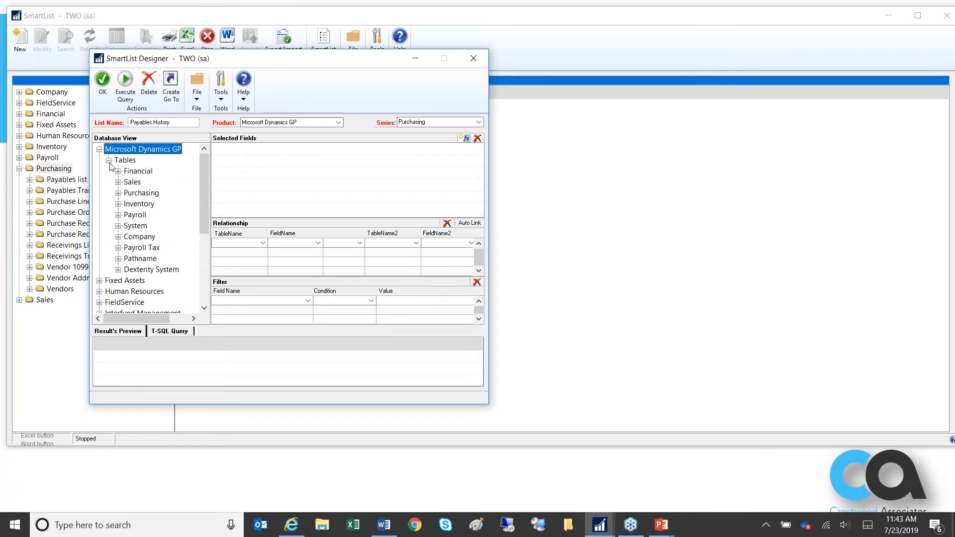
pyautogui.click(119, 194)
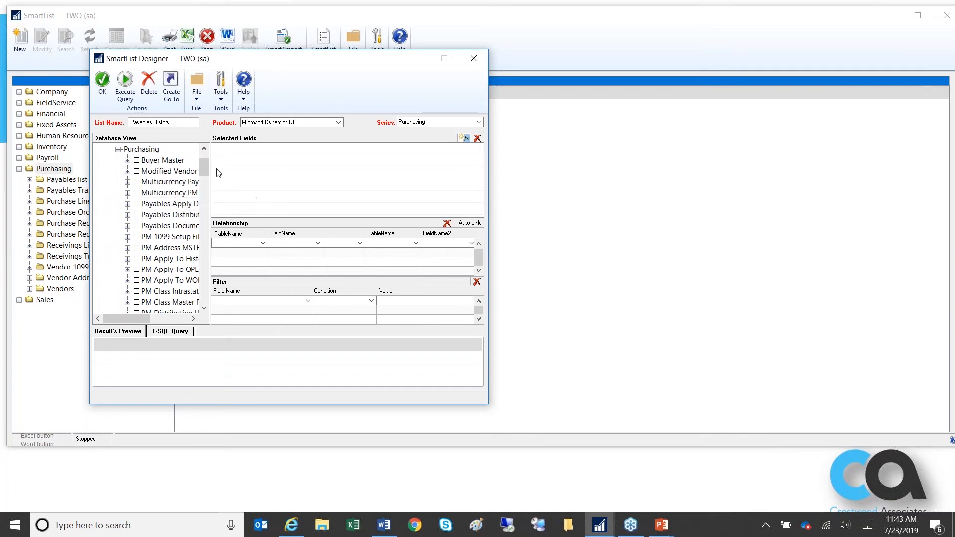
pyautogui.moveTo(209, 168); pyautogui.dragTo(209, 172)
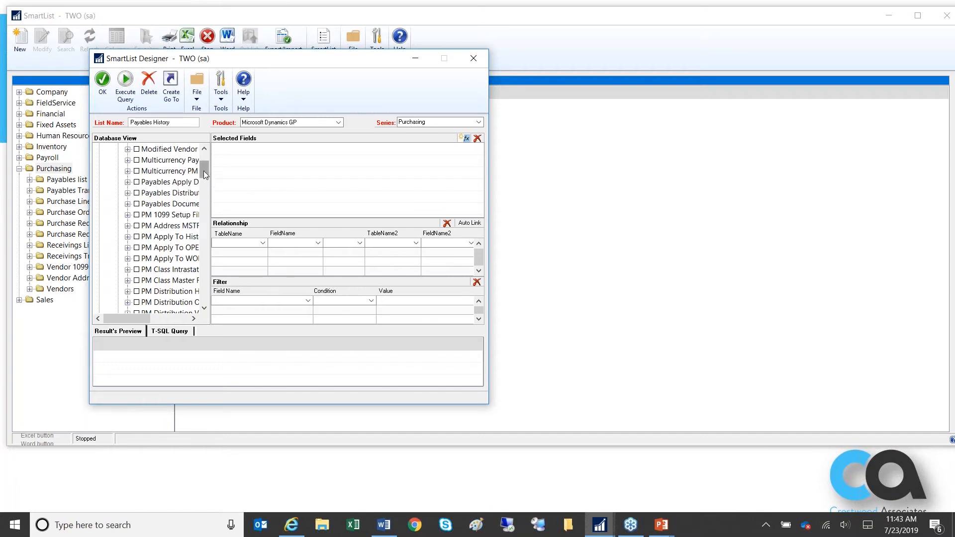
pyautogui.moveTo(204, 171); pyautogui.dragTo(205, 194)
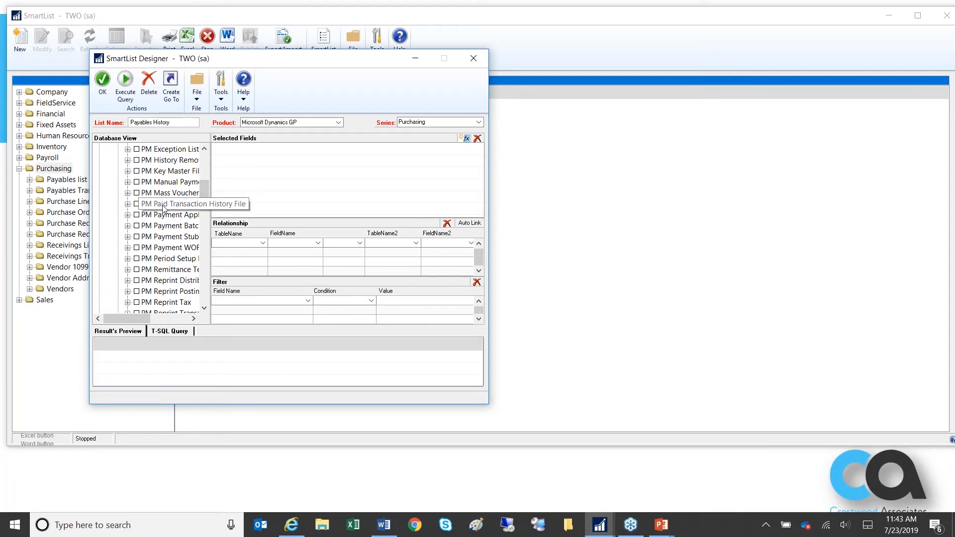
pyautogui.click(128, 204)
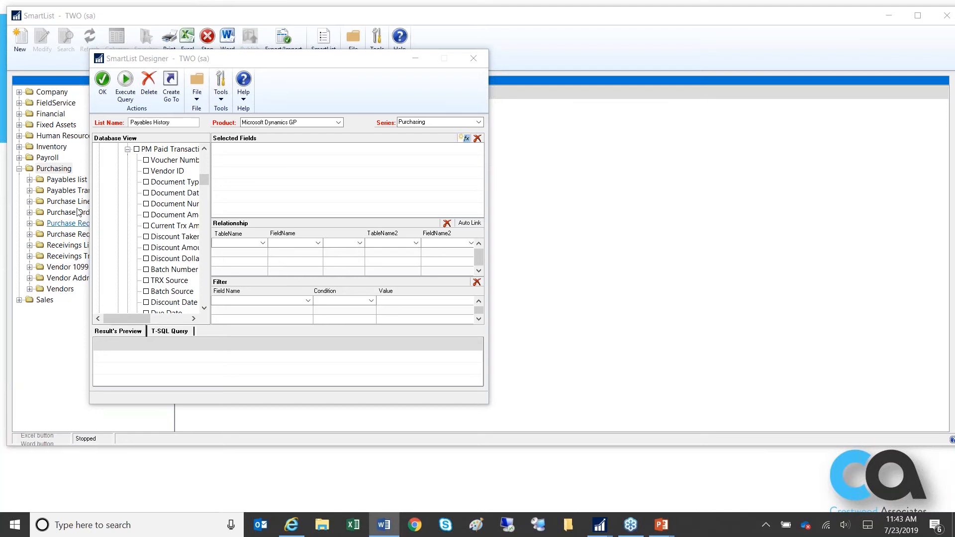
# - Include Voucher Number, Vendor ID, Document Type, Document Date, Document Number and Document Amount from the PM Paid Transaction History File
pyautogui.click(146, 160)
pyautogui.click(146, 171)
pyautogui.click(146, 182)
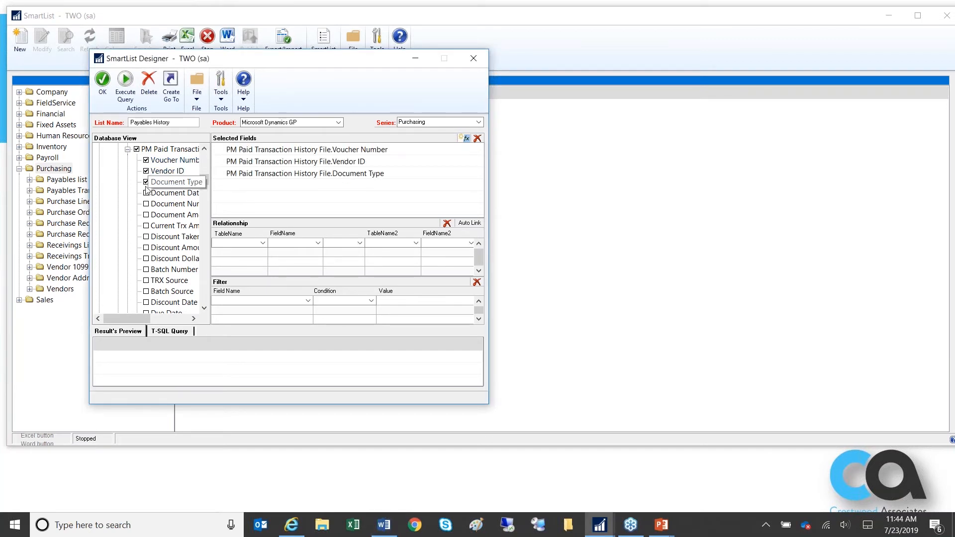
pyautogui.click(145, 192)
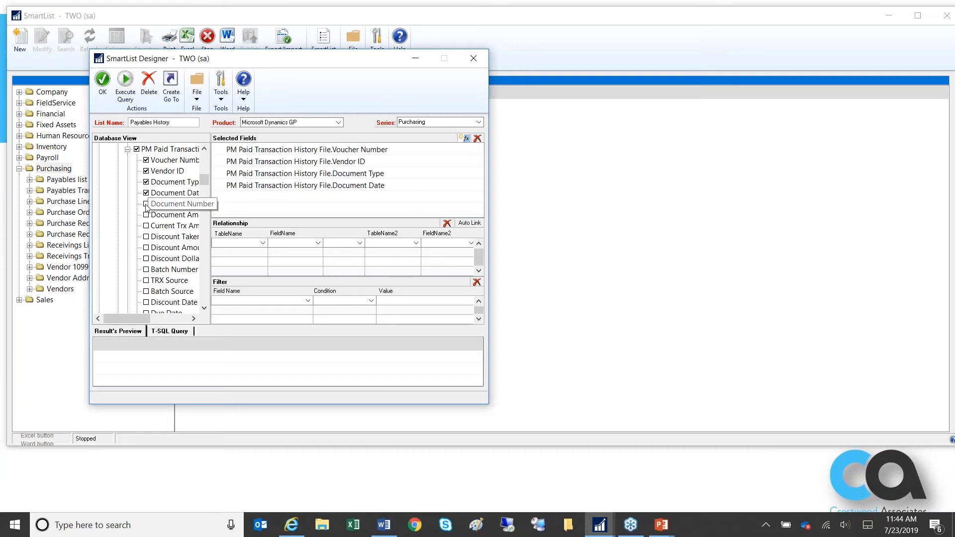
pyautogui.click(146, 204)
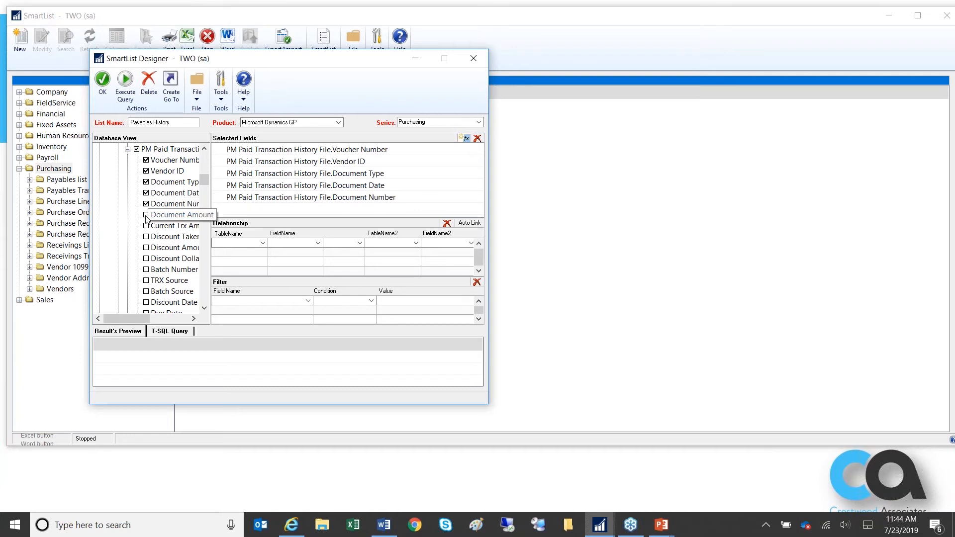
pyautogui.click(145, 215)
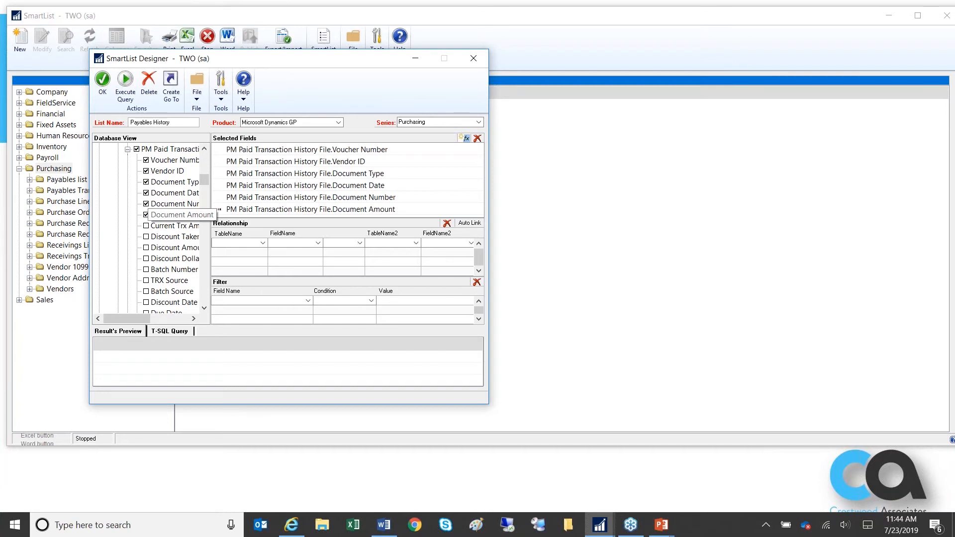
pyautogui.moveTo(205, 182); pyautogui.dragTo(203, 228)
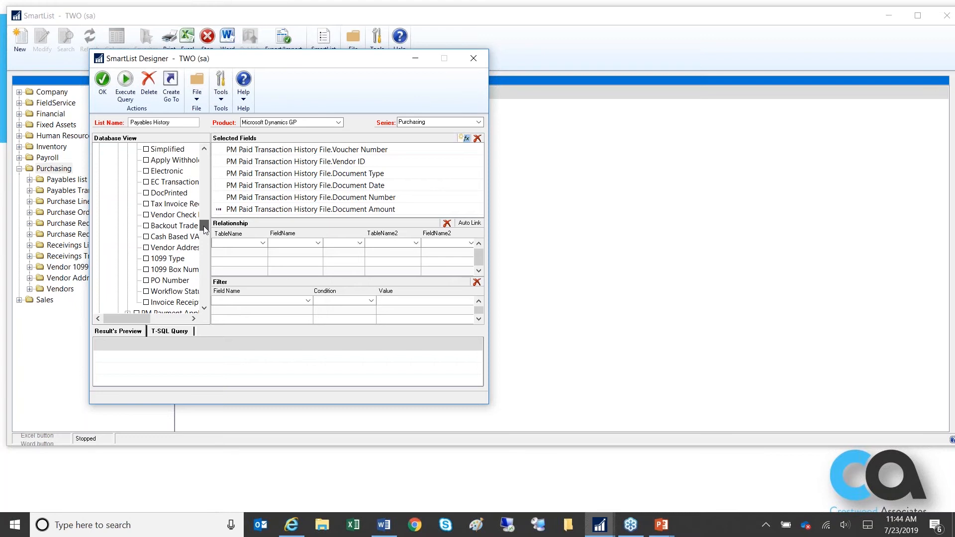
pyautogui.moveTo(210, 206); pyautogui.dragTo(211, 180)
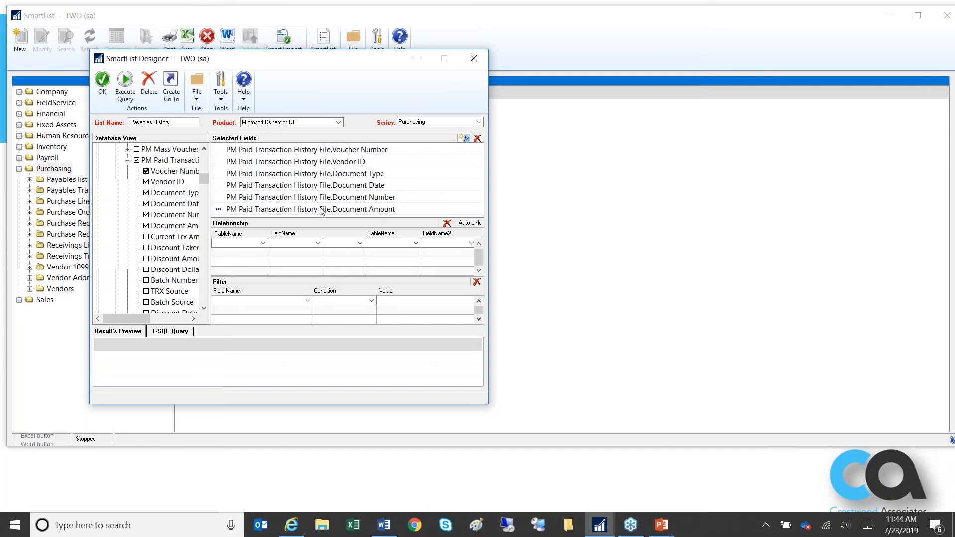
# - Execute the query and examine the document types and amounts in the results preview
pyautogui.click(130, 102)
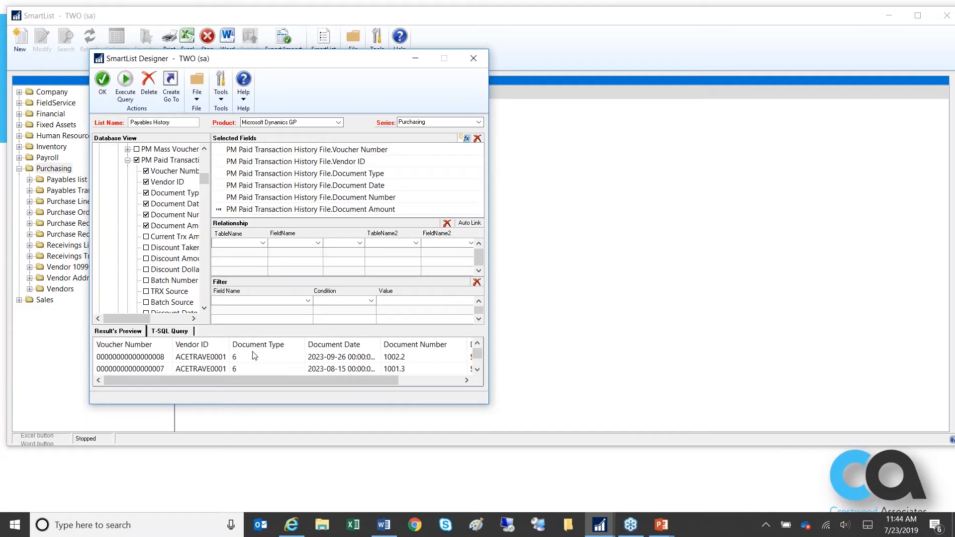
pyautogui.hotkey('alt', 'Tab')
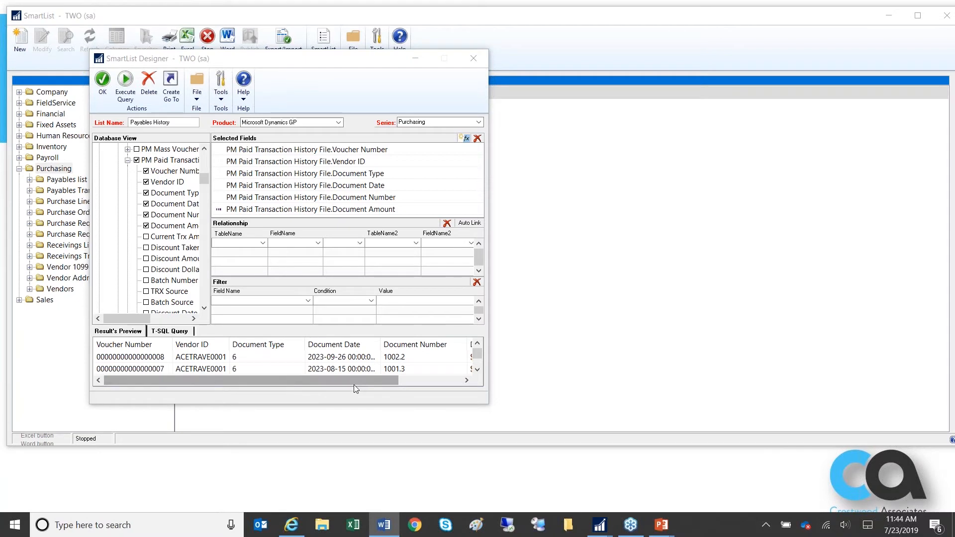
pyautogui.moveTo(360, 377); pyautogui.dragTo(214, 378)
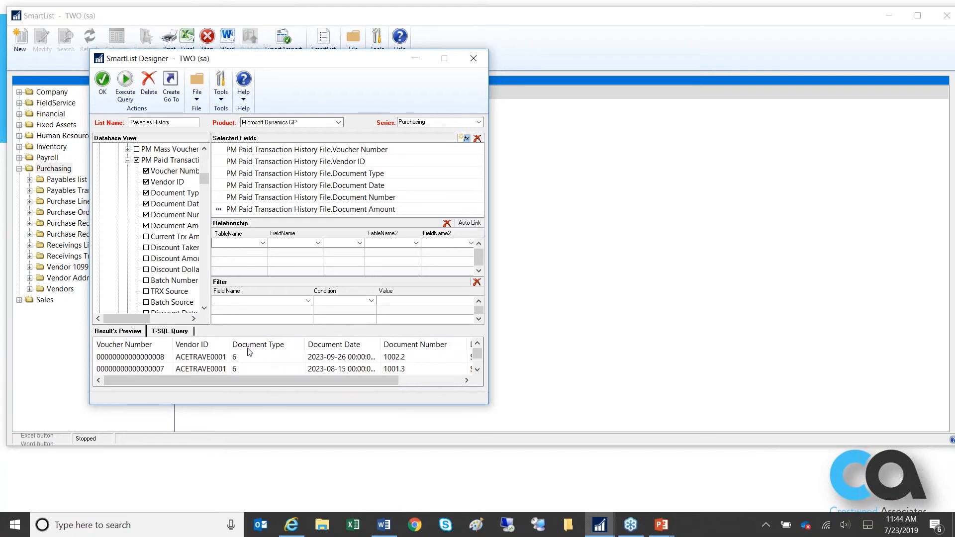
pyautogui.moveTo(477, 353); pyautogui.dragTo(478, 356)
pyautogui.moveTo(348, 383); pyautogui.dragTo(437, 378)
pyautogui.moveTo(477, 355); pyautogui.dragTo(479, 359)
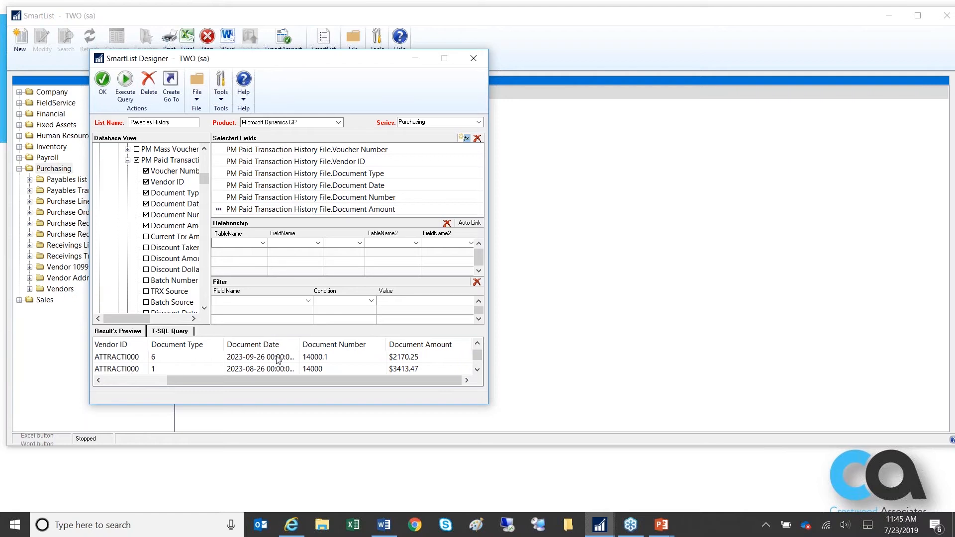
# - Add a calculated field named "Doc Amount" with the type Currency
pyautogui.click(466, 138)
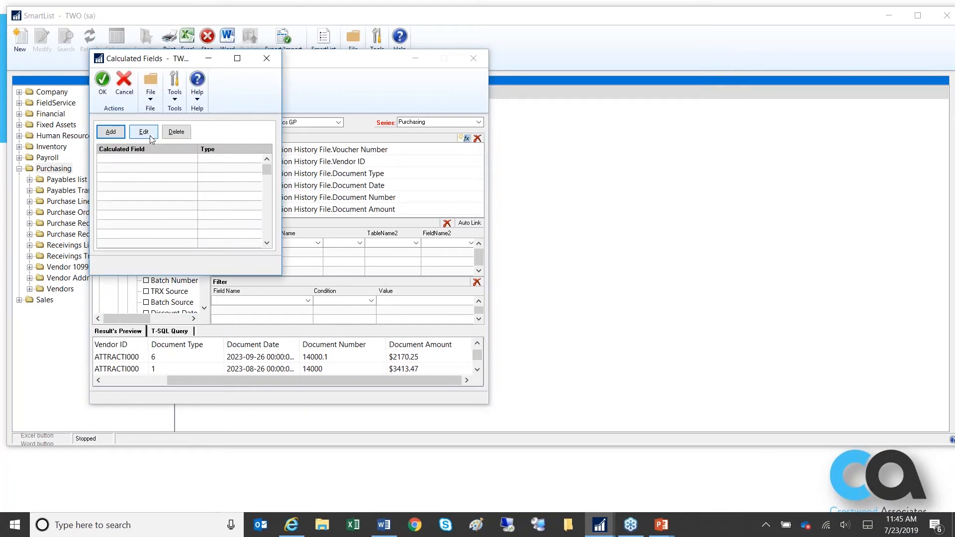
pyautogui.click(108, 131)
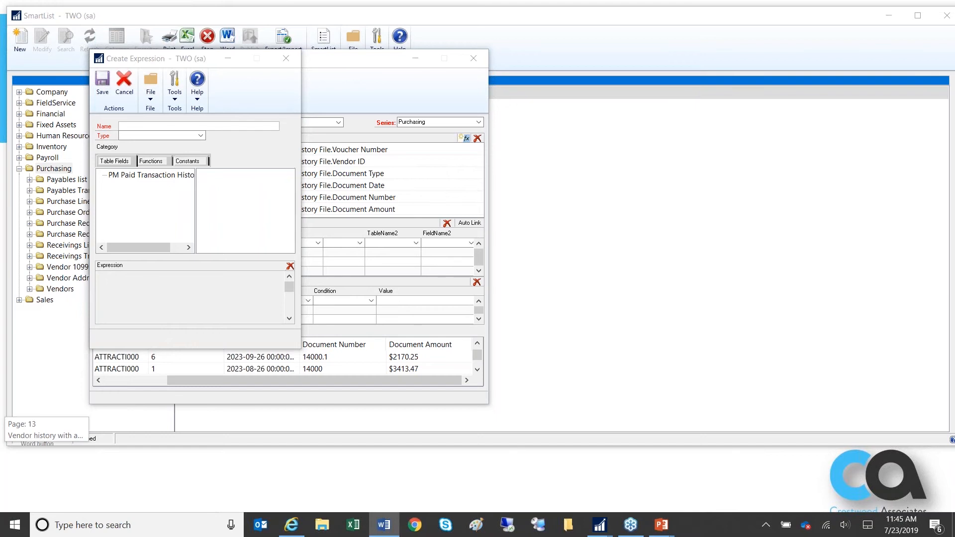
pyautogui.click(148, 126)
pyautogui.write('Doc Amount')
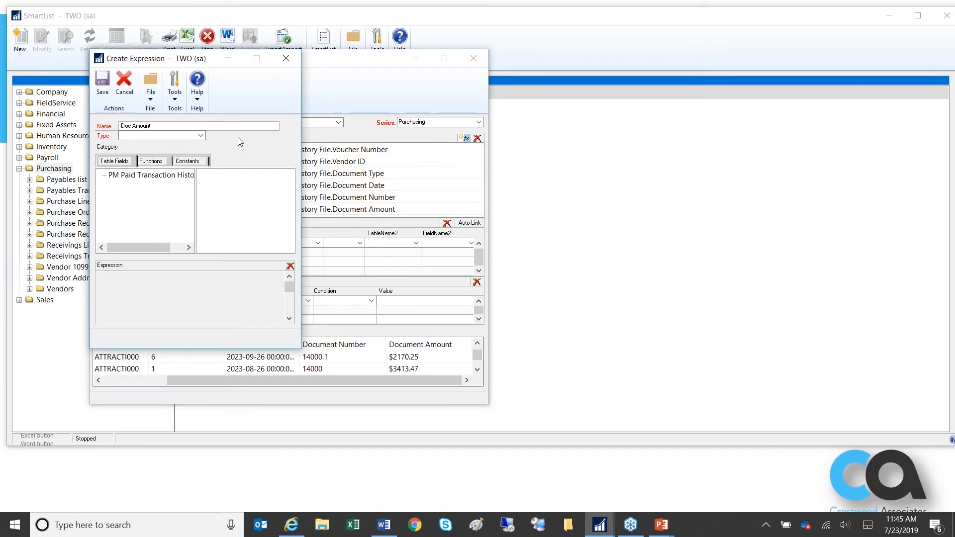
pyautogui.click(157, 136)
pyautogui.scroll(1, 159, 144)
pyautogui.click(157, 145)
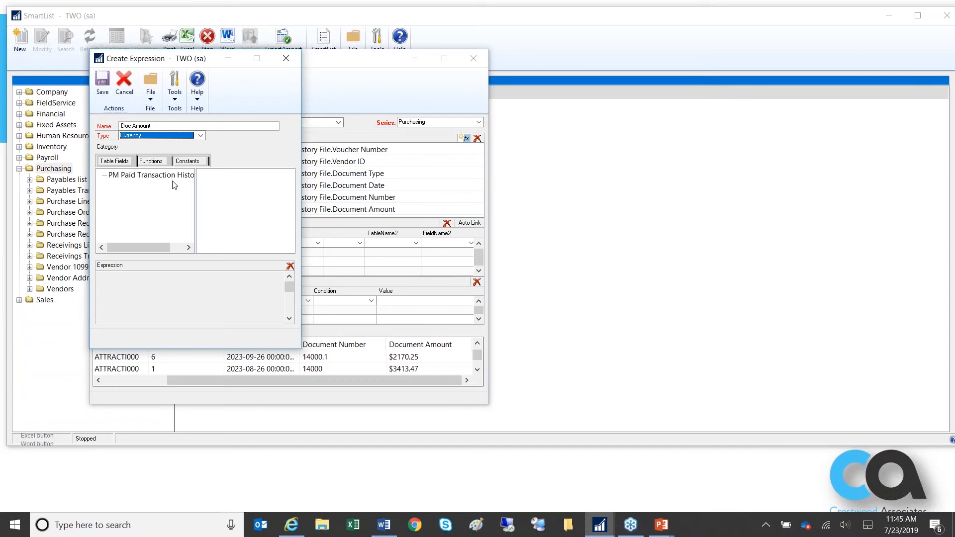
pyautogui.click(152, 162)
pyautogui.click(102, 175)
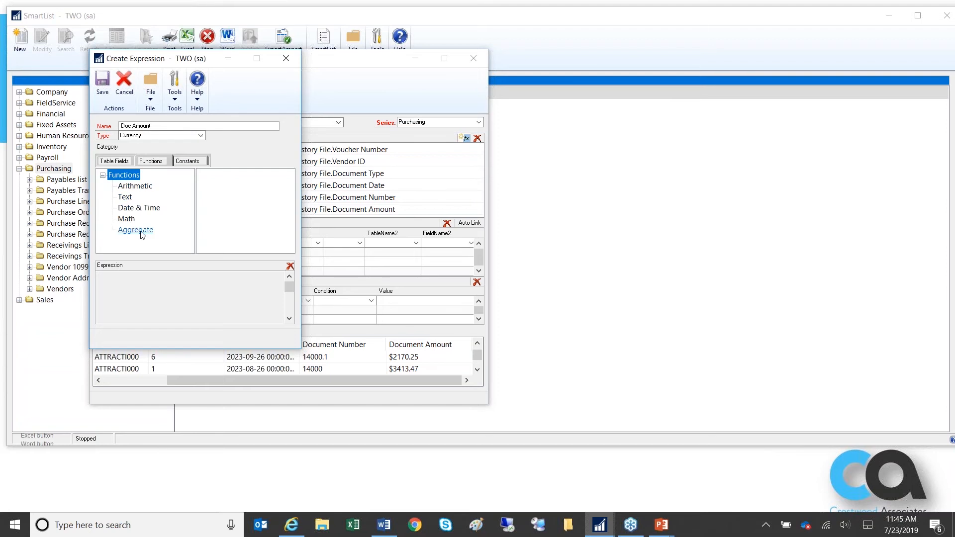
pyautogui.click(125, 198)
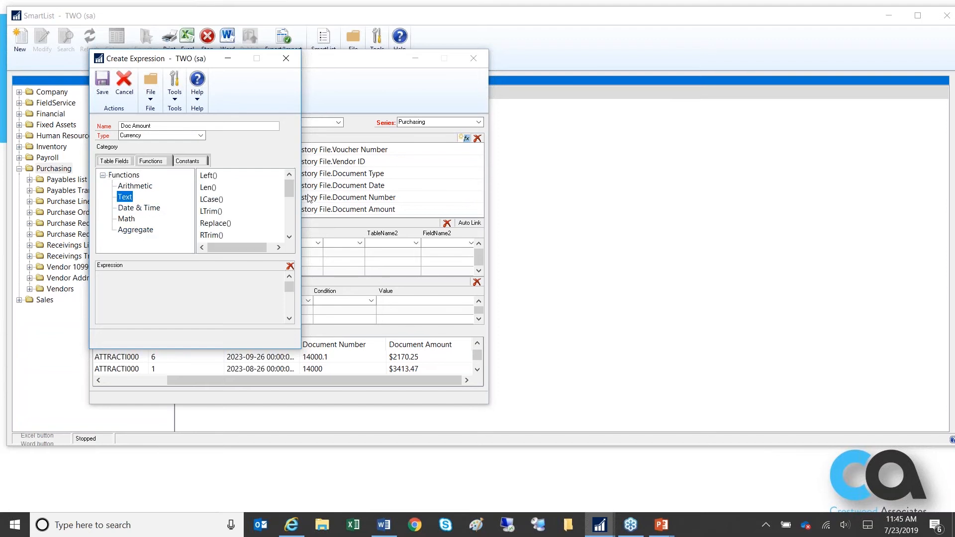
pyautogui.moveTo(291, 194); pyautogui.dragTo(291, 221)
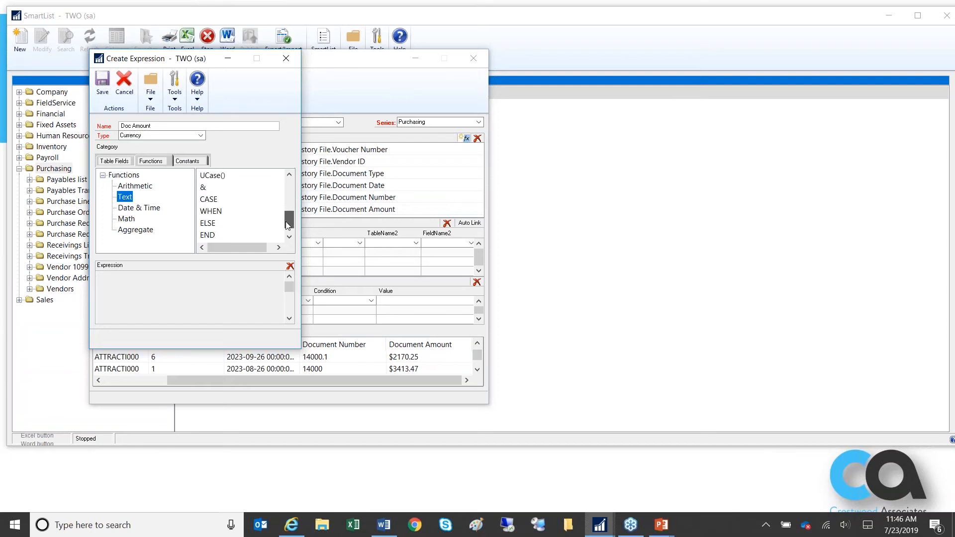
pyautogui.doubleClick(209, 200)
pyautogui.moveTo(124, 275); pyautogui.dragTo(77, 271)
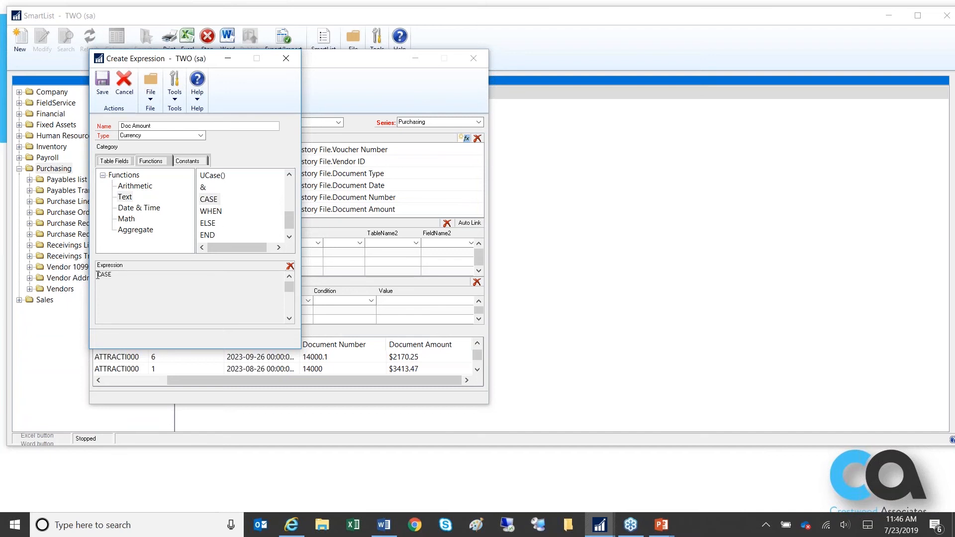
pyautogui.click(291, 266)
# - Clear the expression and insert CASE as a text constant at its start
pyautogui.click(194, 162)
pyautogui.click(154, 185)
pyautogui.click(137, 208)
pyautogui.click(171, 204)
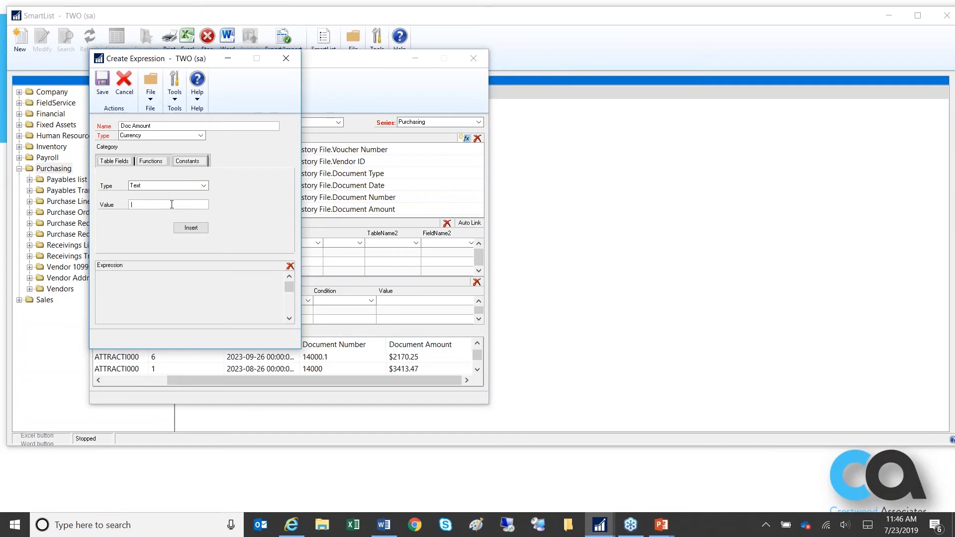
pyautogui.write('CASE')
pyautogui.click(196, 229)
# - Insert the Document Type field of the PM Paid Transaction History File after CASE in the expression
pyautogui.click(120, 161)
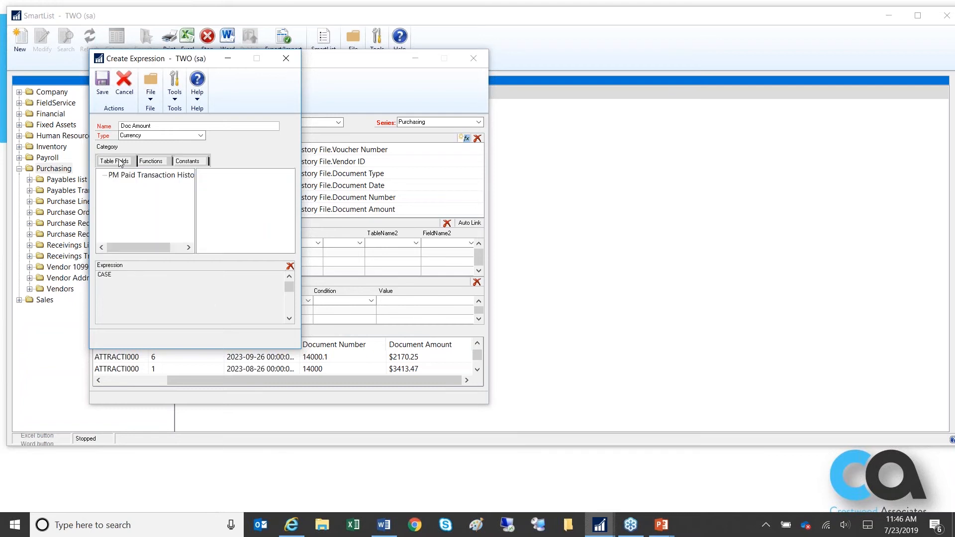
pyautogui.click(159, 175)
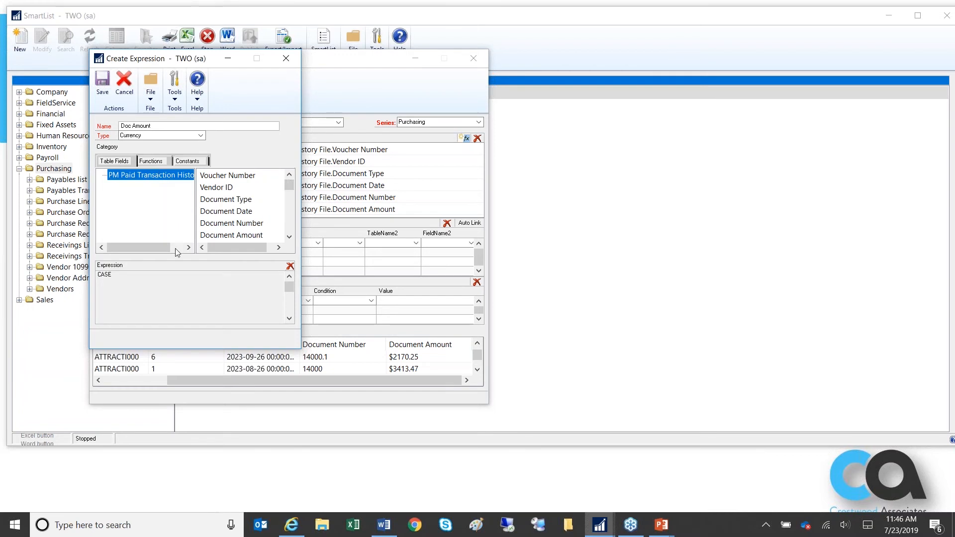
pyautogui.click(130, 278)
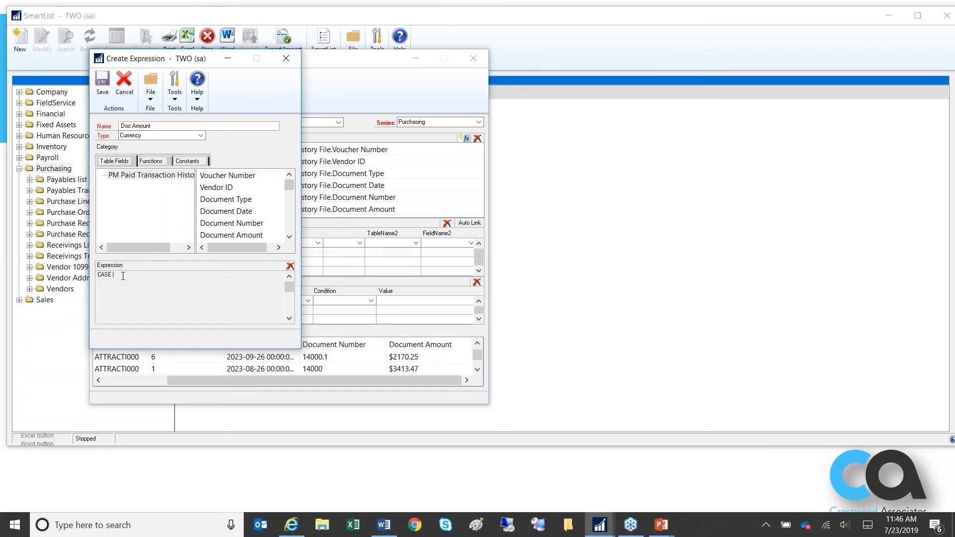
pyautogui.doubleClick(228, 200)
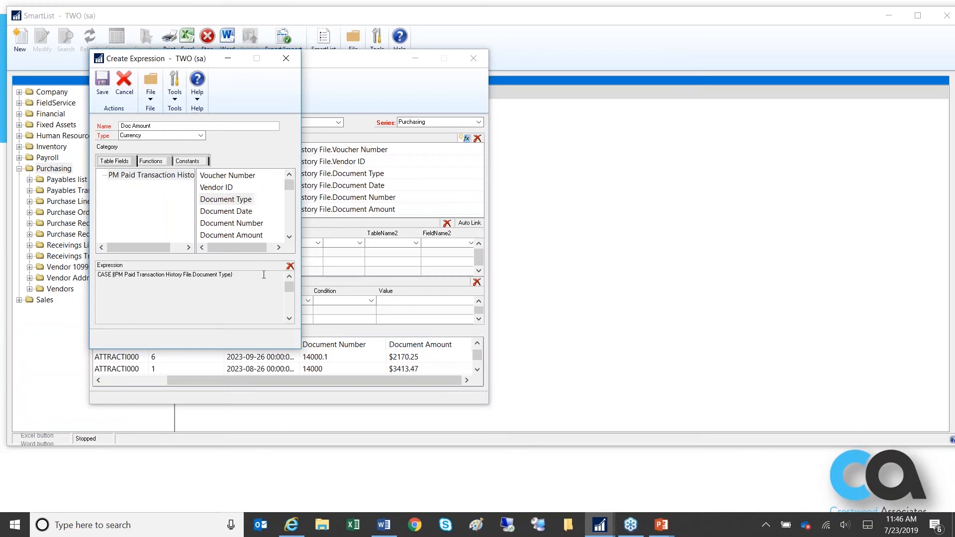
# - Append the text constant "when 1 then" after the Document Type field in the expression
pyautogui.click(189, 161)
pyautogui.click(191, 185)
pyautogui.click(149, 191)
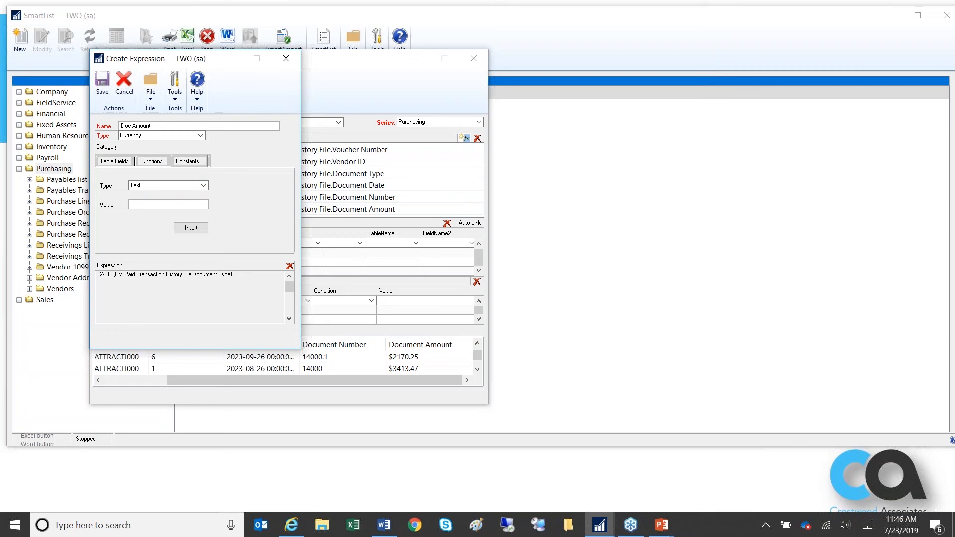
pyautogui.write('when 1 then')
pyautogui.click(243, 275)
pyautogui.click(191, 228)
# - Insert the Document Amount field of the PM Paid Transaction History File after "then" as the result for document type 1
pyautogui.click(115, 162)
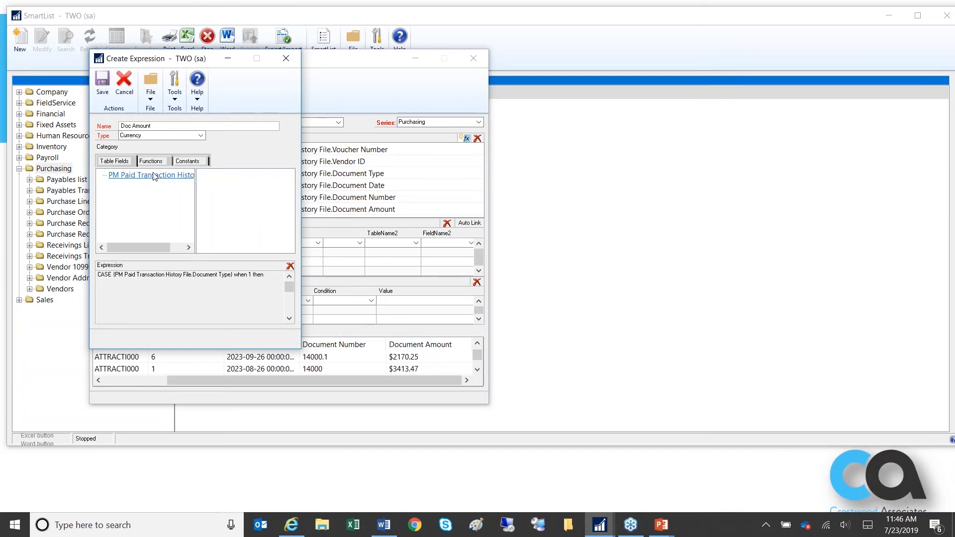
pyautogui.click(154, 176)
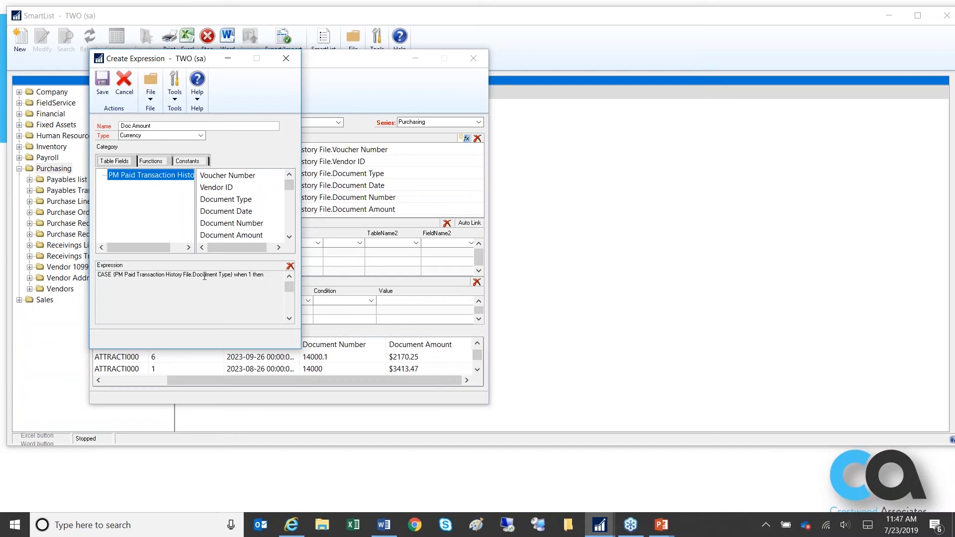
pyautogui.click(290, 237)
pyautogui.click(257, 225)
pyautogui.click(276, 275)
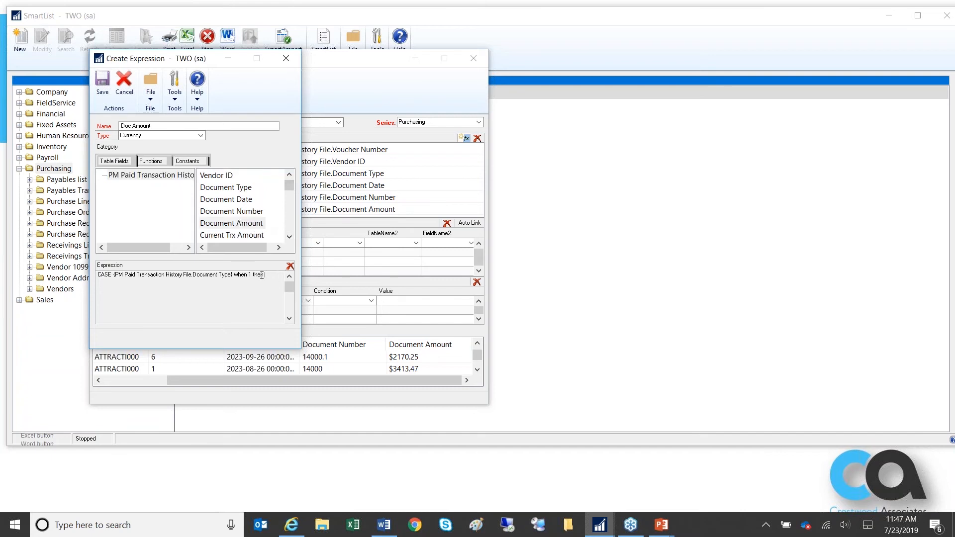
pyautogui.doubleClick(241, 227)
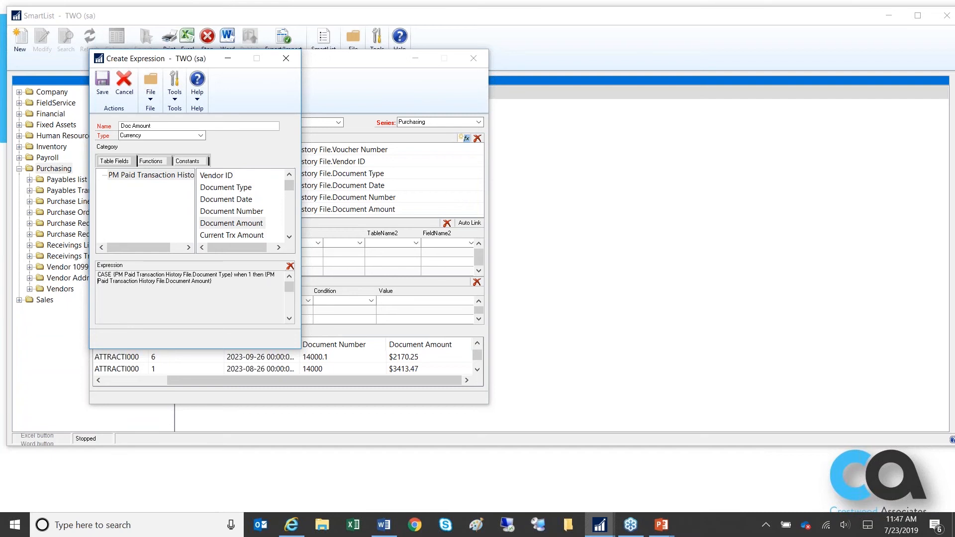
# - Append the text constant "ELSE (" after the Document Amount field in the expression
pyautogui.click(196, 165)
pyautogui.click(203, 186)
pyautogui.click(160, 207)
pyautogui.click(202, 205)
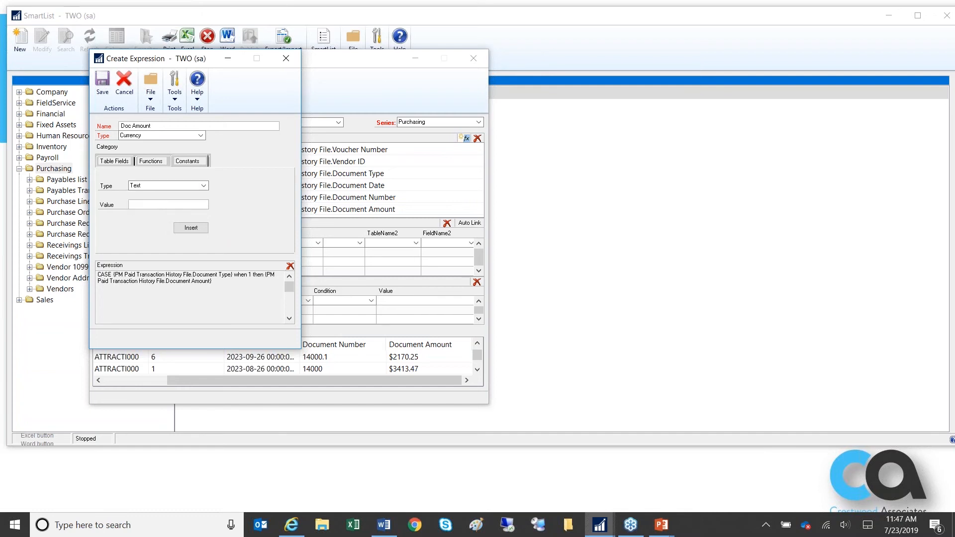
pyautogui.write('ELSE (')
pyautogui.click(222, 283)
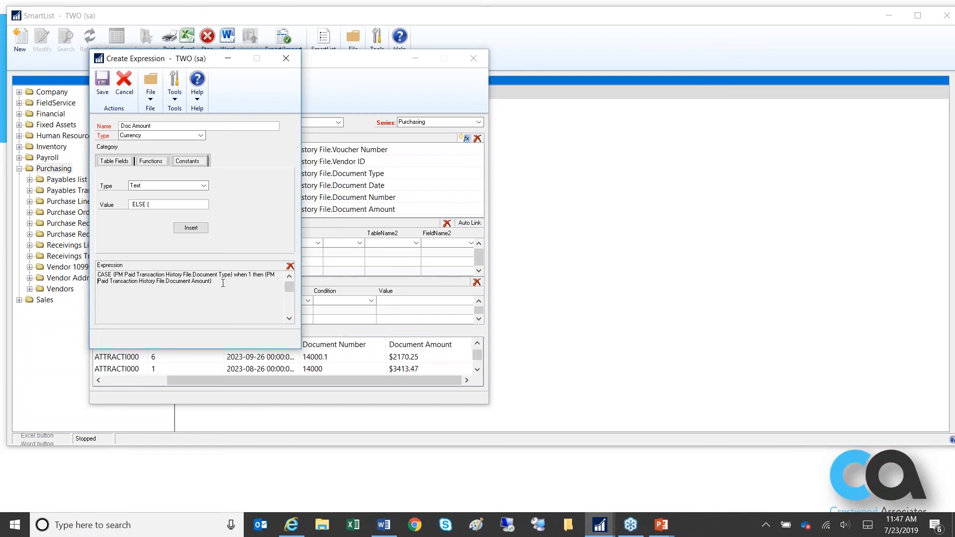
pyautogui.click(206, 236)
# - Insert the Document Amount field inside the parenthesis that follows ELSE in the expression
pyautogui.click(125, 165)
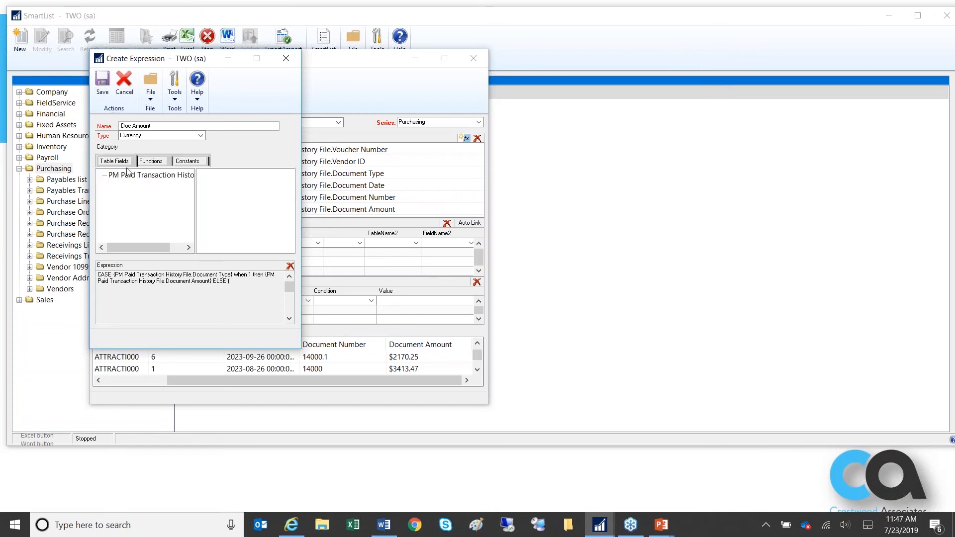
pyautogui.click(169, 177)
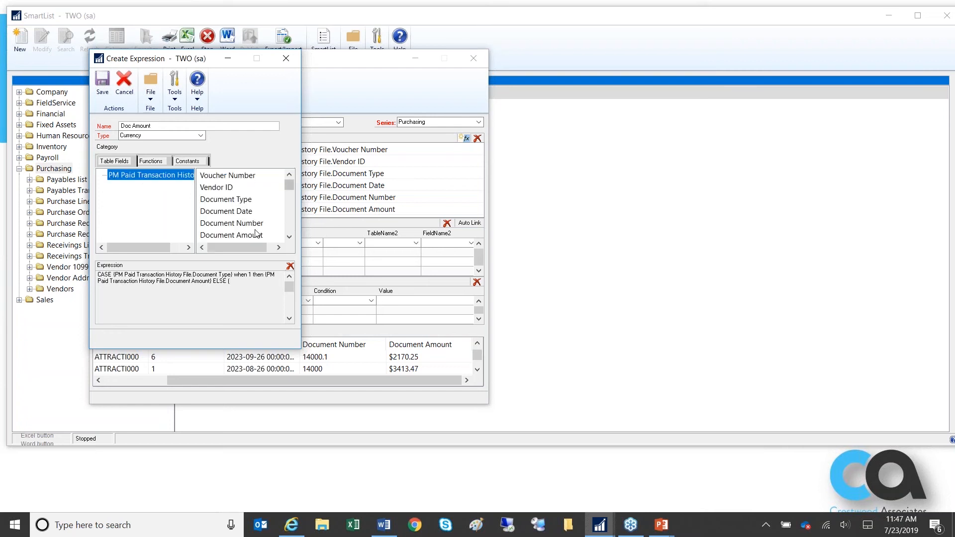
pyautogui.click(255, 282)
pyautogui.doubleClick(245, 236)
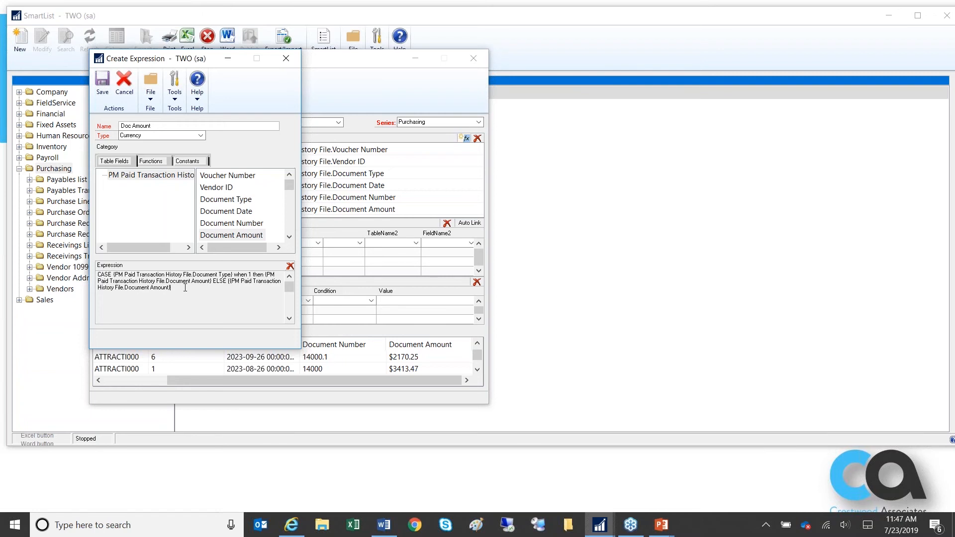
# - Close the expression with the text constant "*-1) END" so the ELSE amount is multiplied by -1
pyautogui.click(188, 161)
pyautogui.click(181, 186)
pyautogui.click(153, 207)
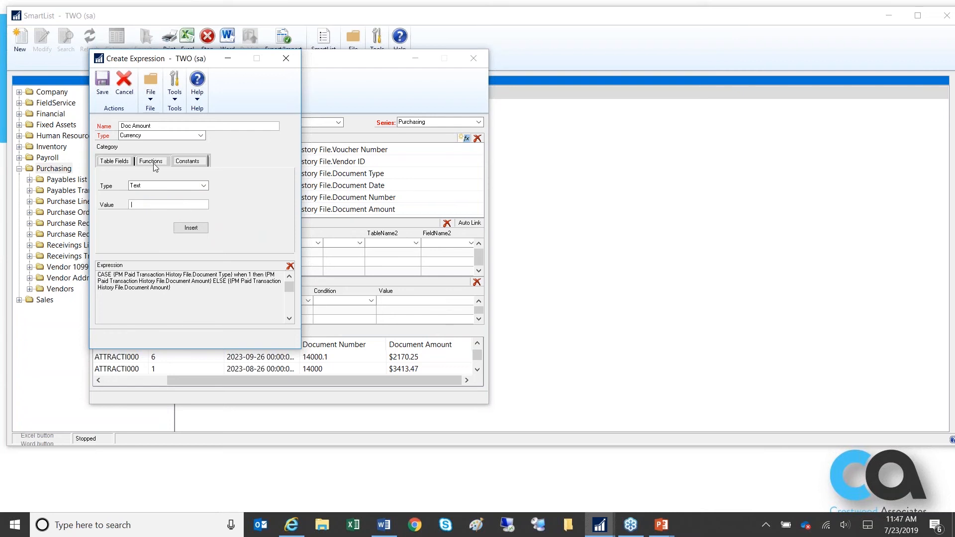
pyautogui.click(154, 165)
pyautogui.click(200, 162)
pyautogui.click(164, 188)
pyautogui.click(174, 203)
pyautogui.write('*-1) END')
pyautogui.click(191, 227)
# - Review the finished CASE expression, then validate and save the Doc Amount calculated field
pyautogui.moveTo(254, 274); pyautogui.dragTo(97, 274)
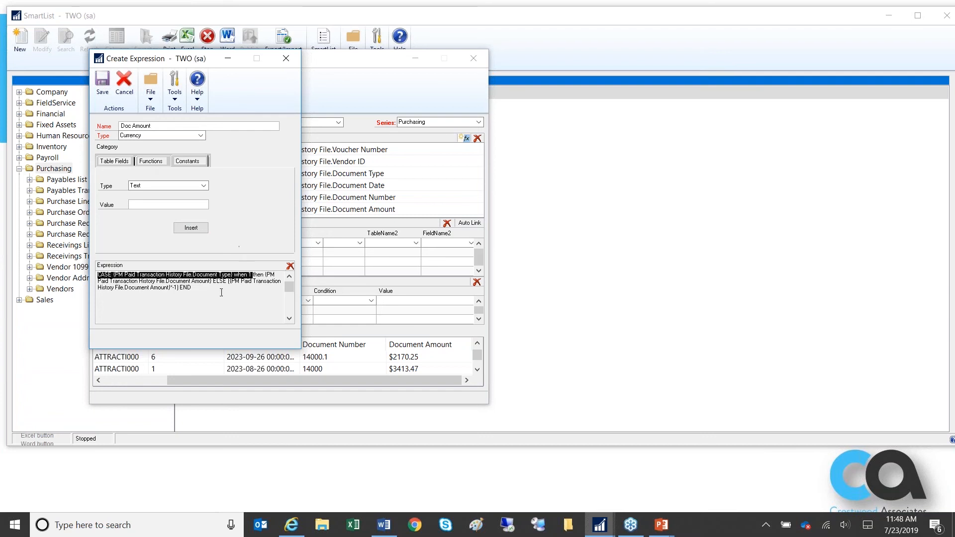
pyautogui.click(213, 302)
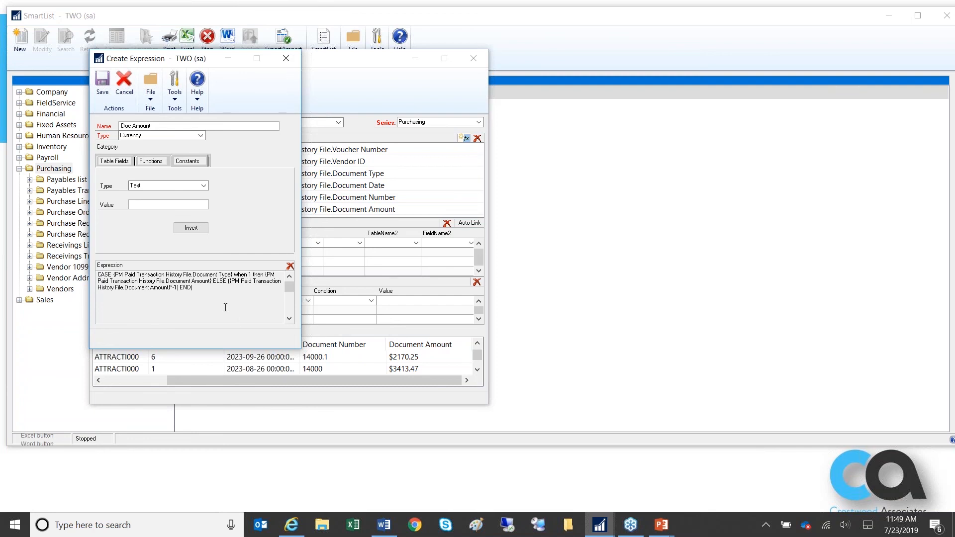
pyautogui.click(102, 81)
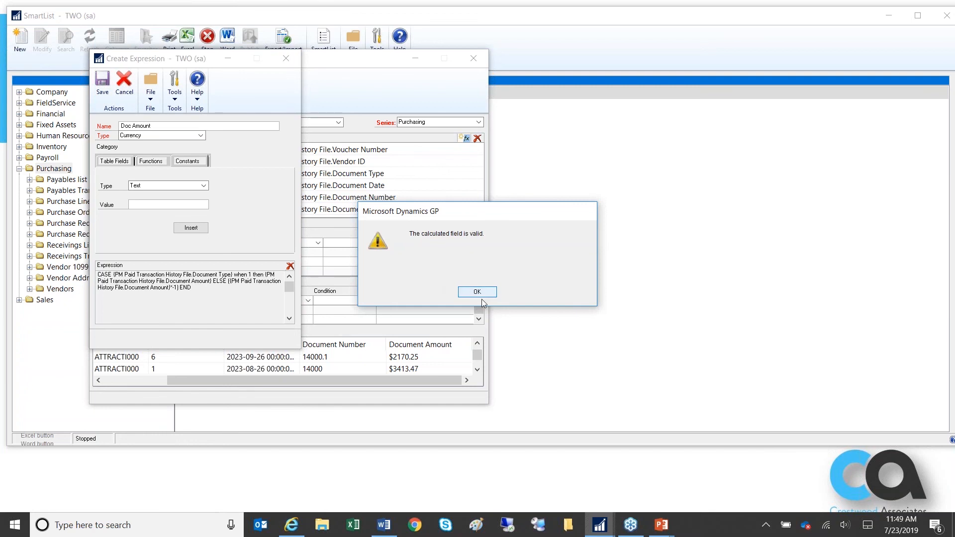
pyautogui.click(476, 292)
pyautogui.click(122, 158)
pyautogui.click(102, 79)
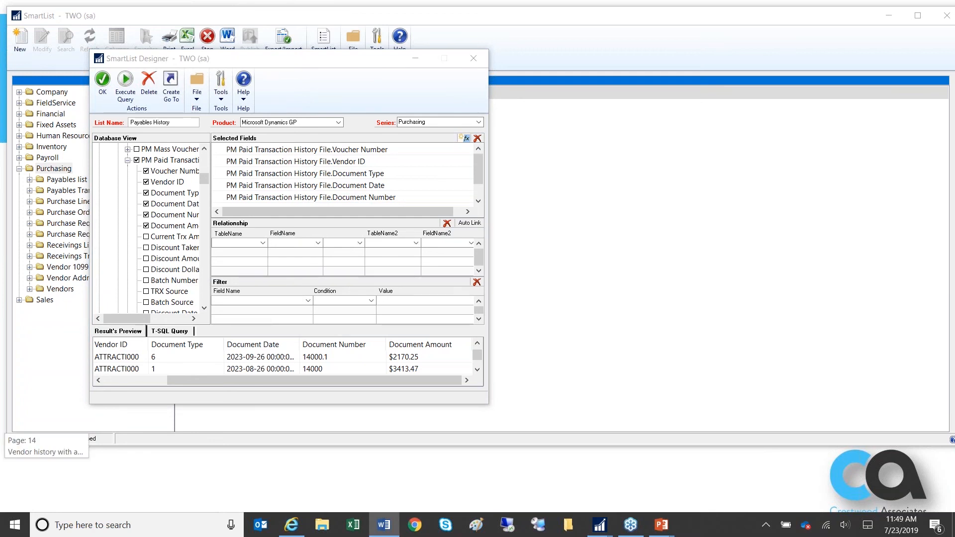
# - Locate Calc.Doc Amount among the selected fields and save the Payables History list design to show it in SmartList
pyautogui.moveTo(481, 171); pyautogui.dragTo(480, 193)
pyautogui.click(233, 196)
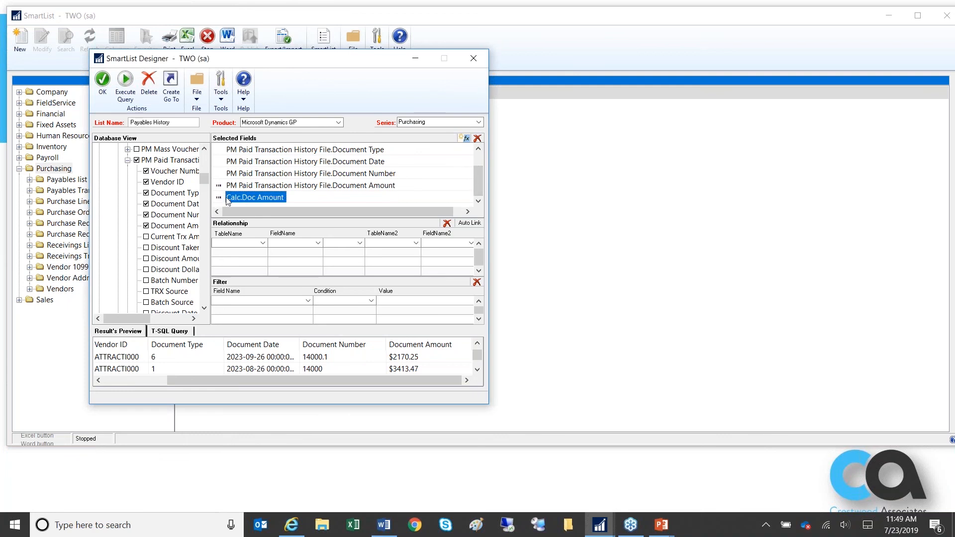
pyautogui.click(101, 85)
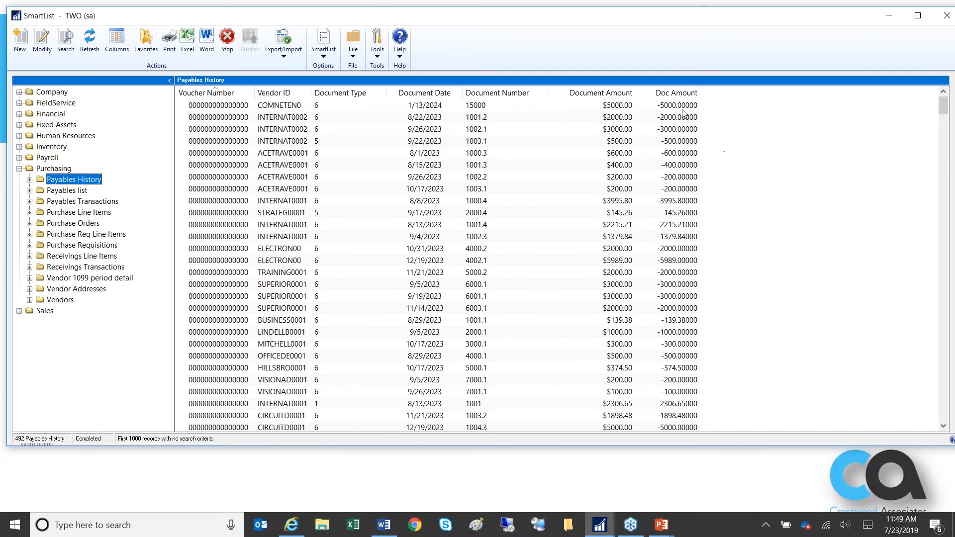
# - Compare Document Amount with the calculated Doc Amount on Payables History rows of document types 6, 5 and 1
pyautogui.click(650, 108)
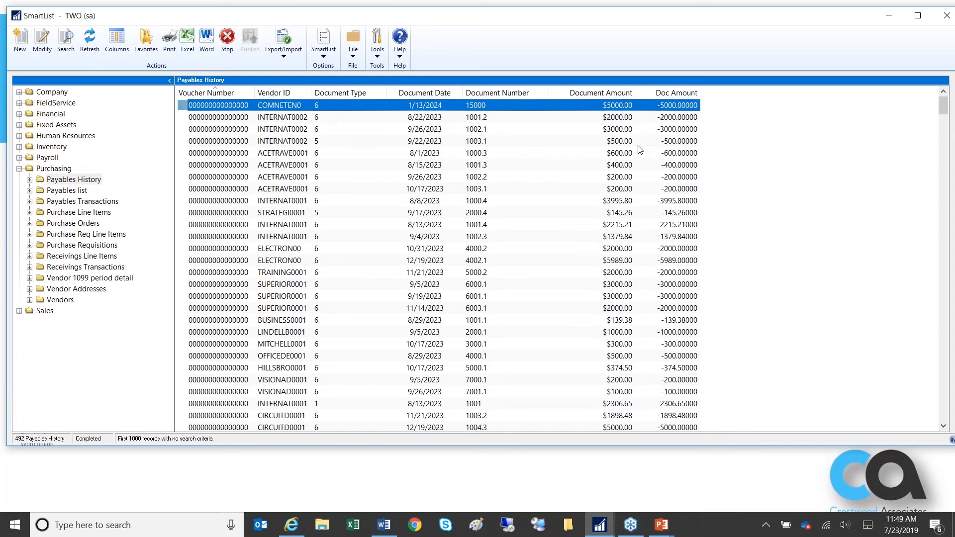
pyautogui.click(683, 141)
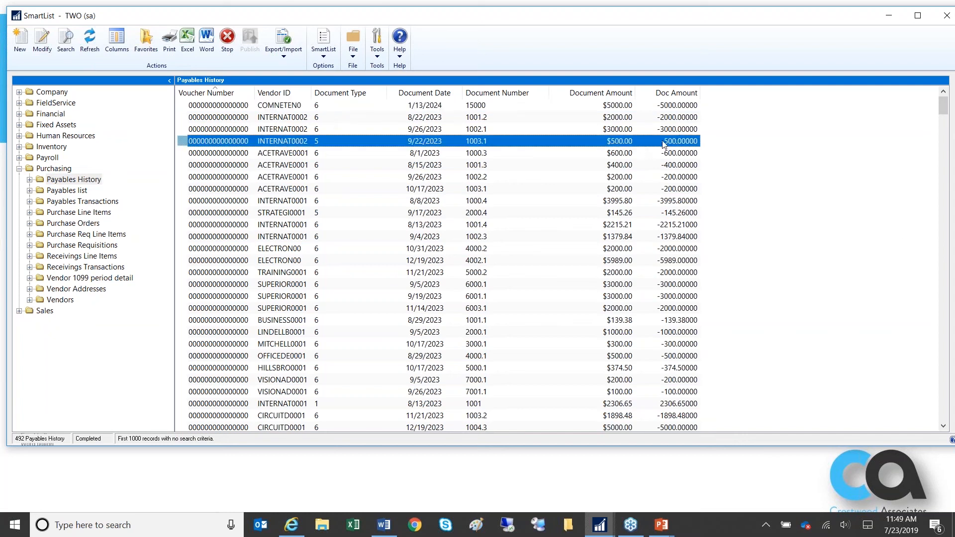
pyautogui.click(319, 404)
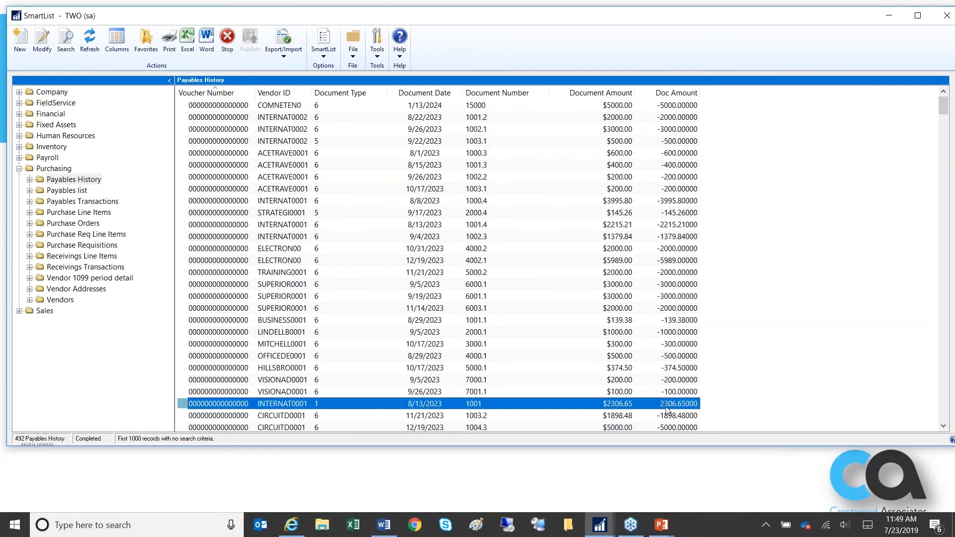
pyautogui.click(677, 356)
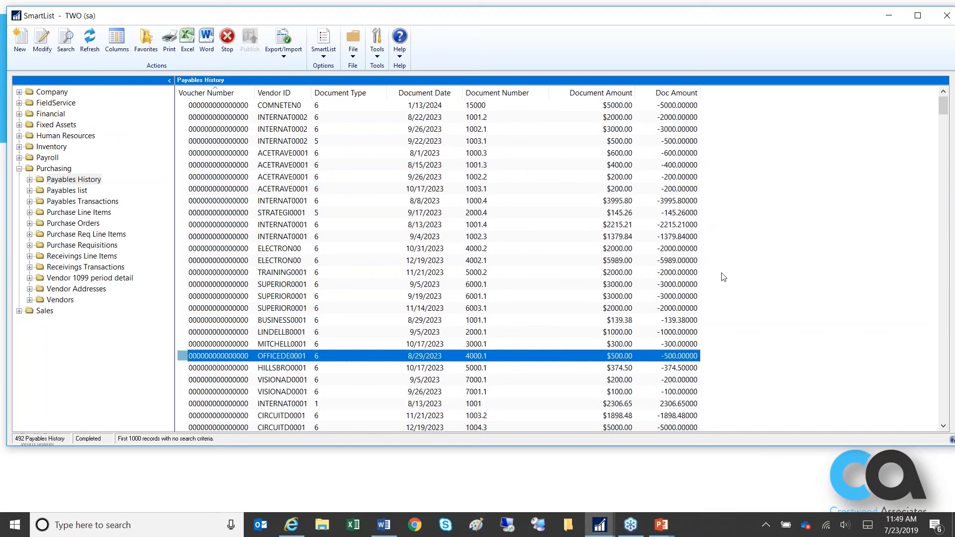